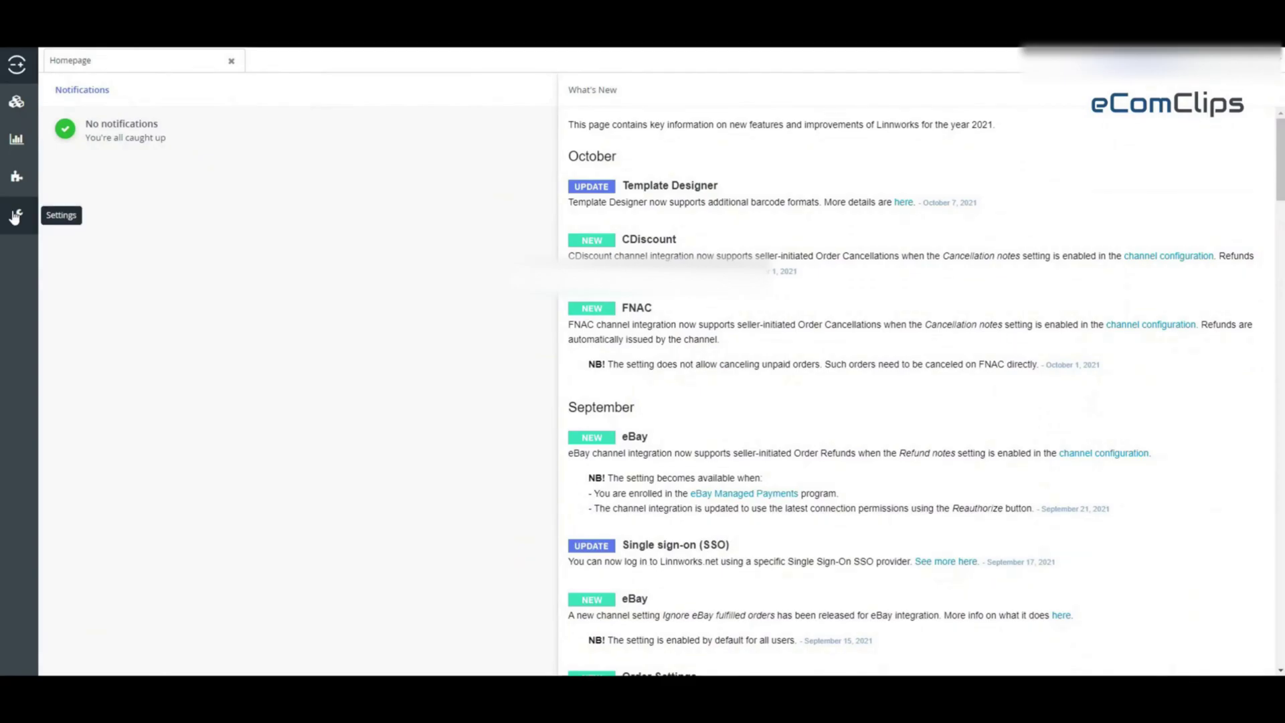
Open Channel integration from the Settings menu to list the connected marketplaces
{"action": "left_click", "coordinate": [15, 217]}
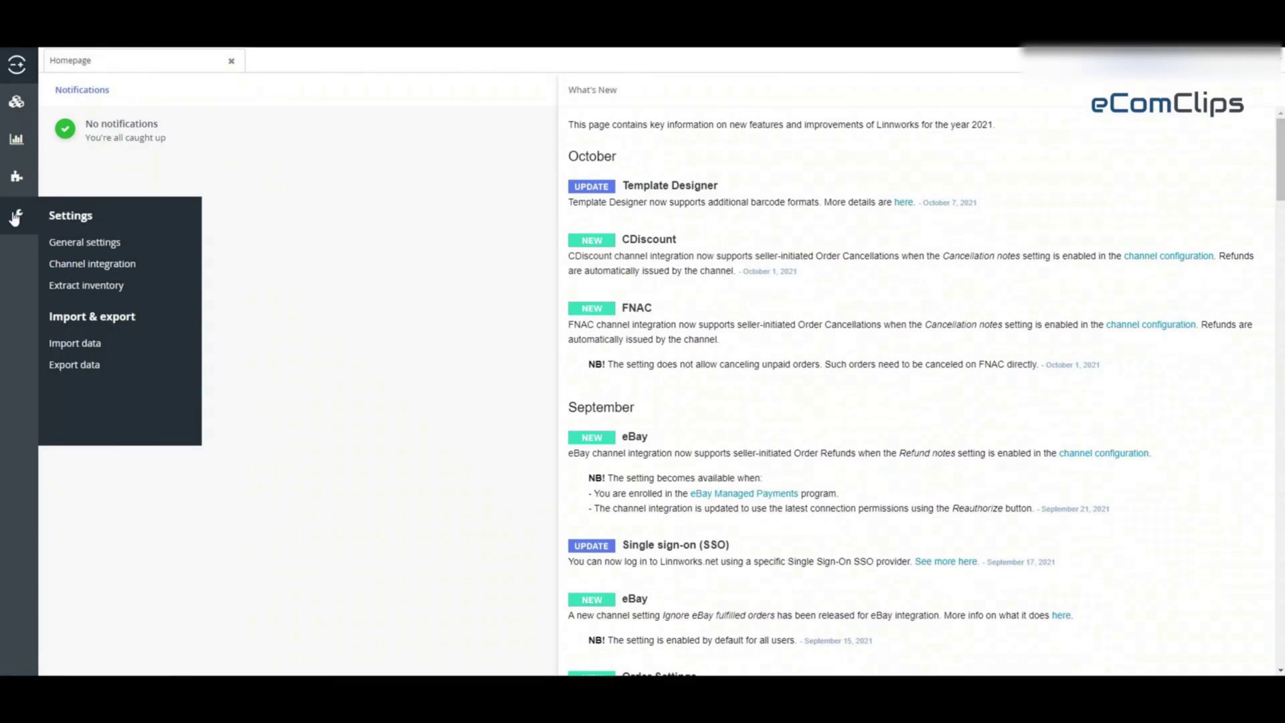
{"action": "left_click", "coordinate": [102, 264]}
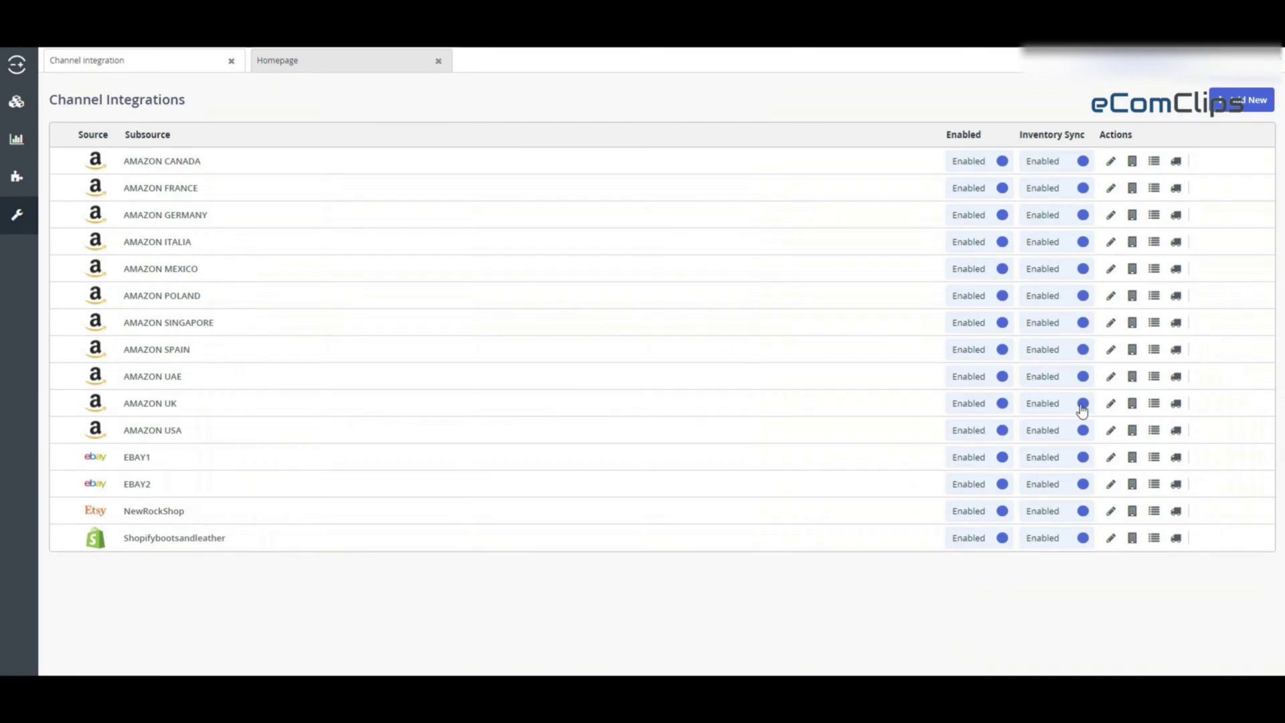
Open the AMAZON UK channel mapping beside the CEBADA-filtered Linnworks items
{"action": "left_click", "coordinate": [1154, 404]}
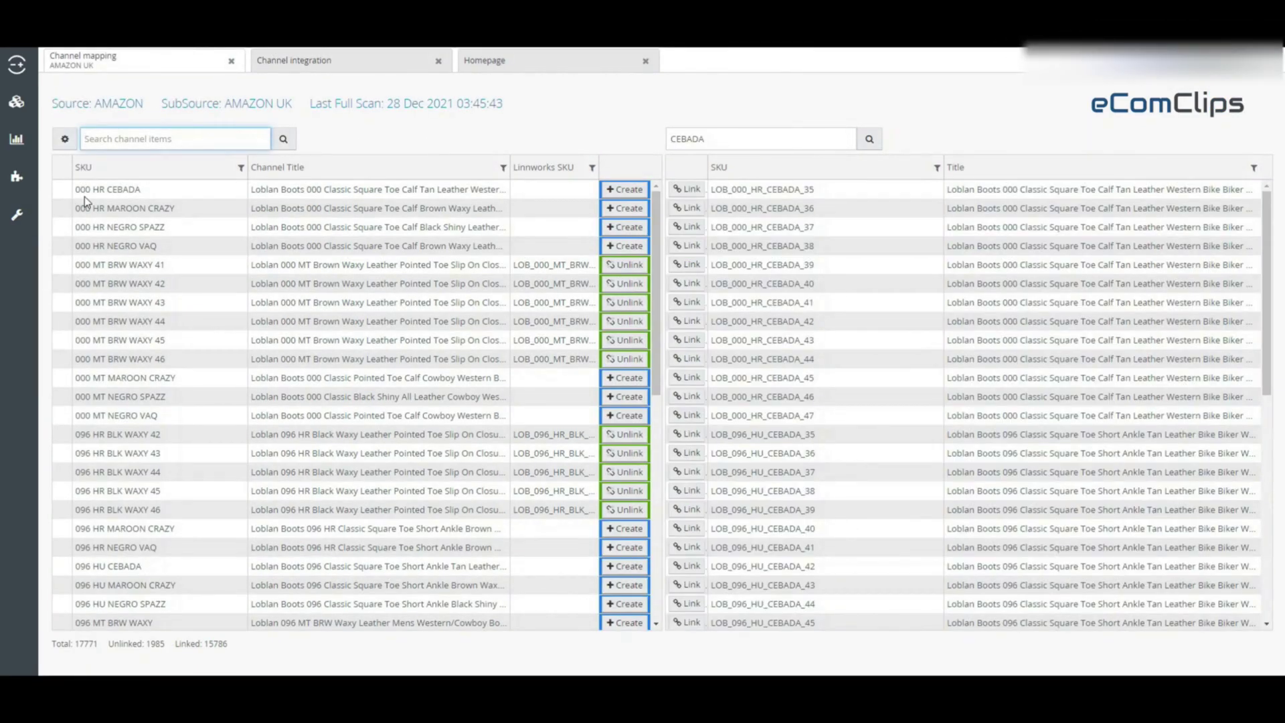
{"action": "left_click_drag", "start_coordinate": [76, 189], "coordinate": [441, 623]}
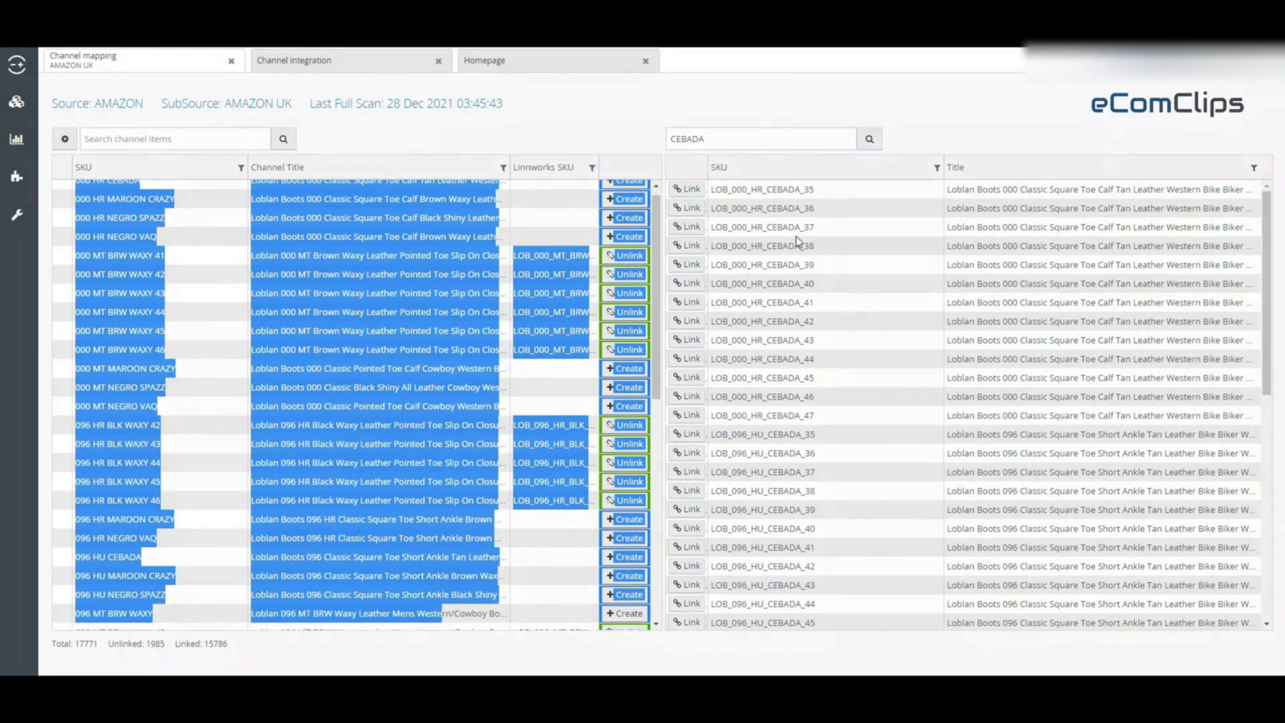
{"action": "left_click_drag", "start_coordinate": [725, 194], "coordinate": [969, 567]}
{"action": "left_click", "coordinate": [750, 118]}
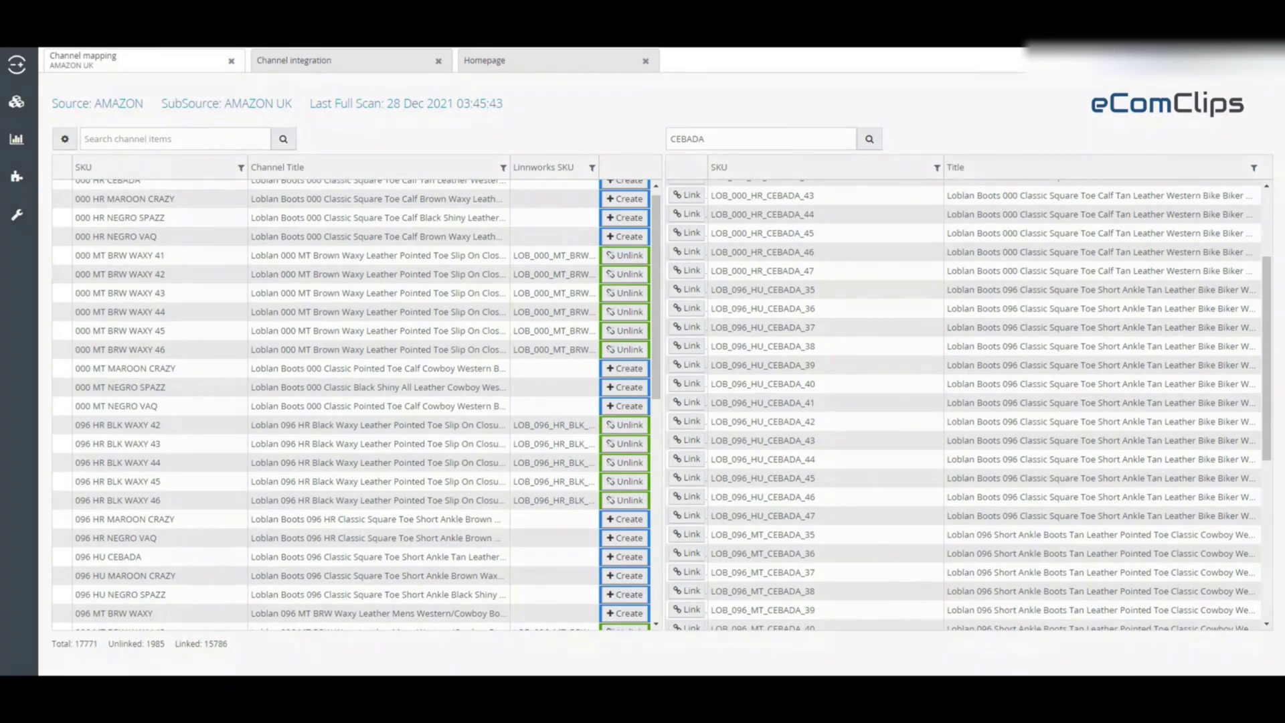
Set the AMAZON UK channel inventory filter to show only Unlinked listings
{"action": "left_click", "coordinate": [67, 140]}
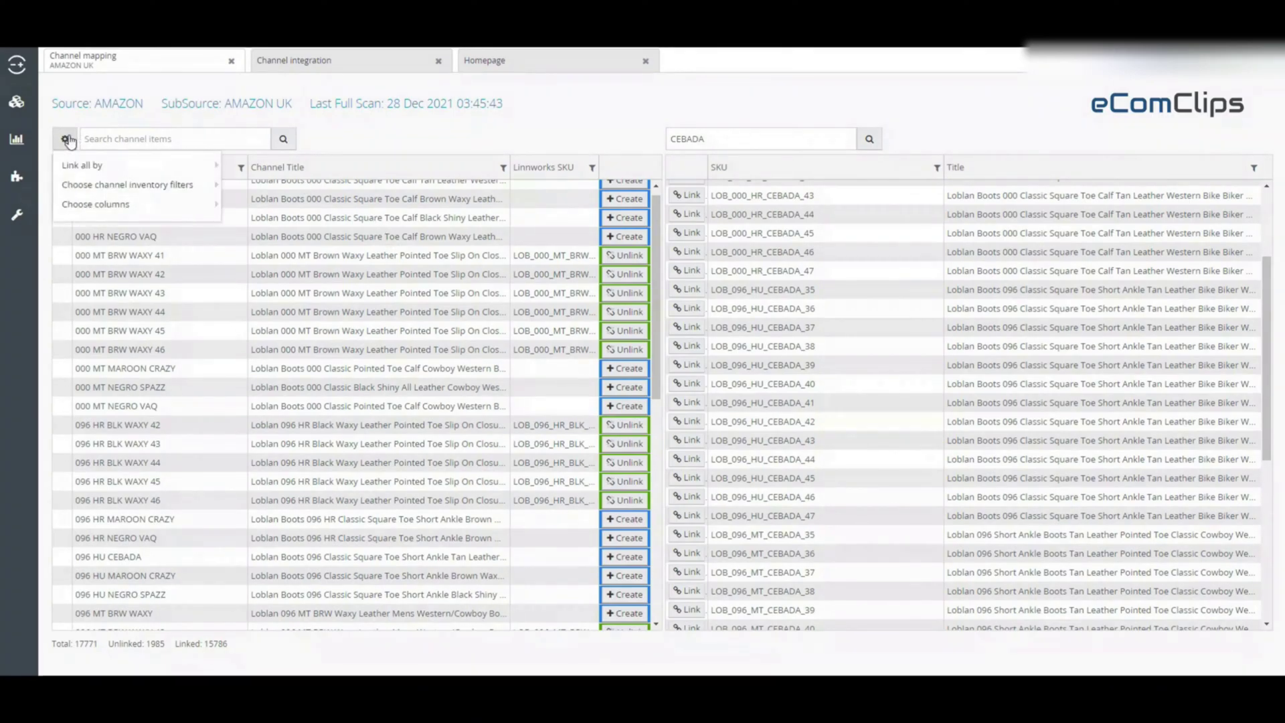
{"action": "mouse_move", "coordinate": [191, 207]}
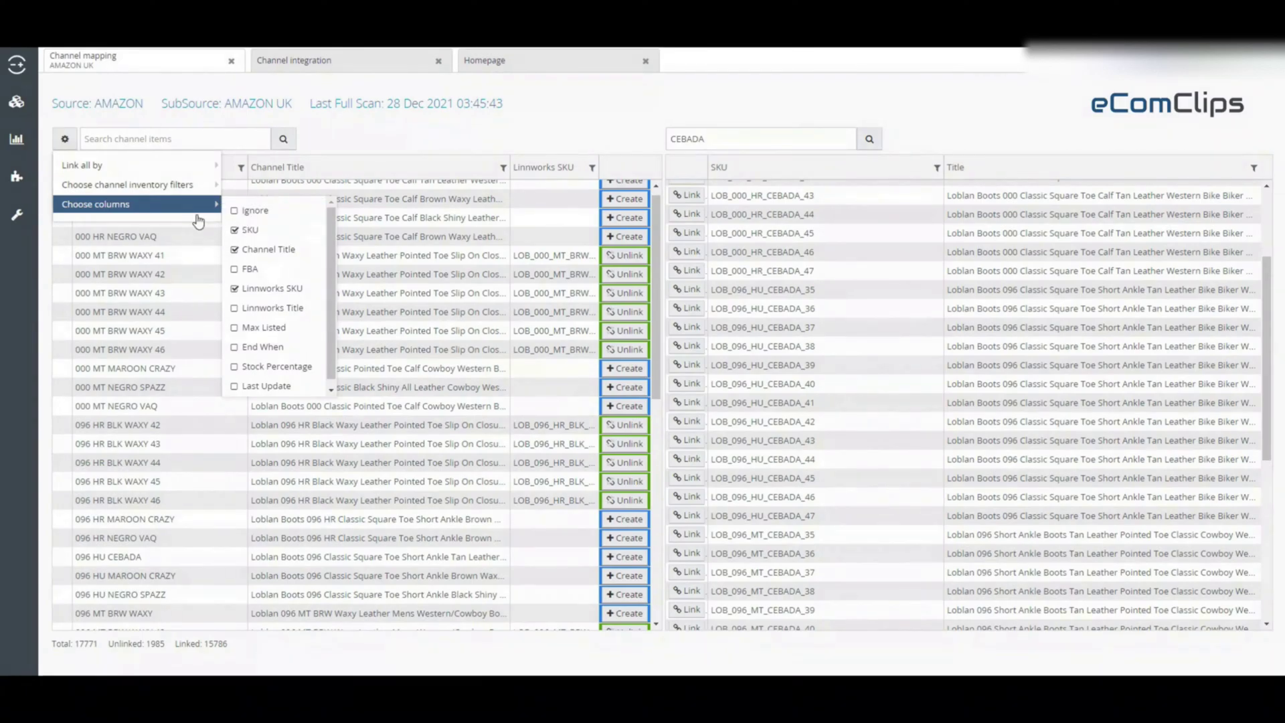
{"action": "mouse_move", "coordinate": [100, 186]}
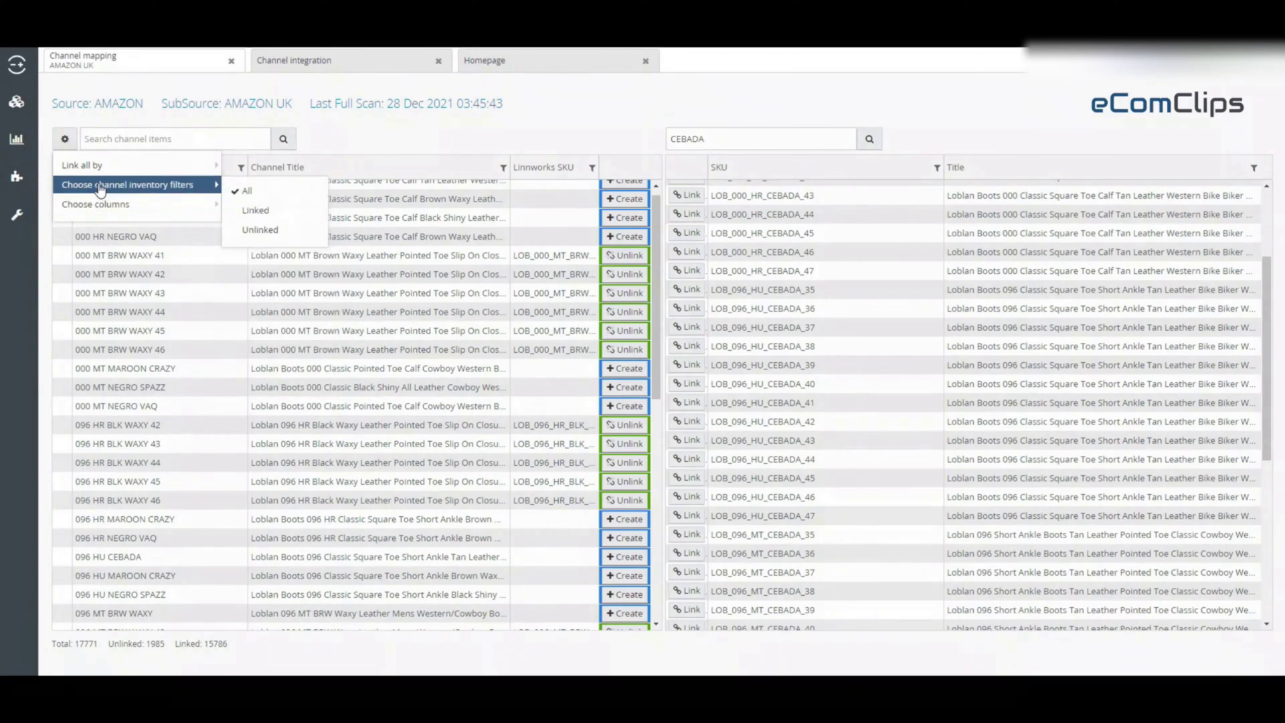
{"action": "left_click", "coordinate": [262, 231]}
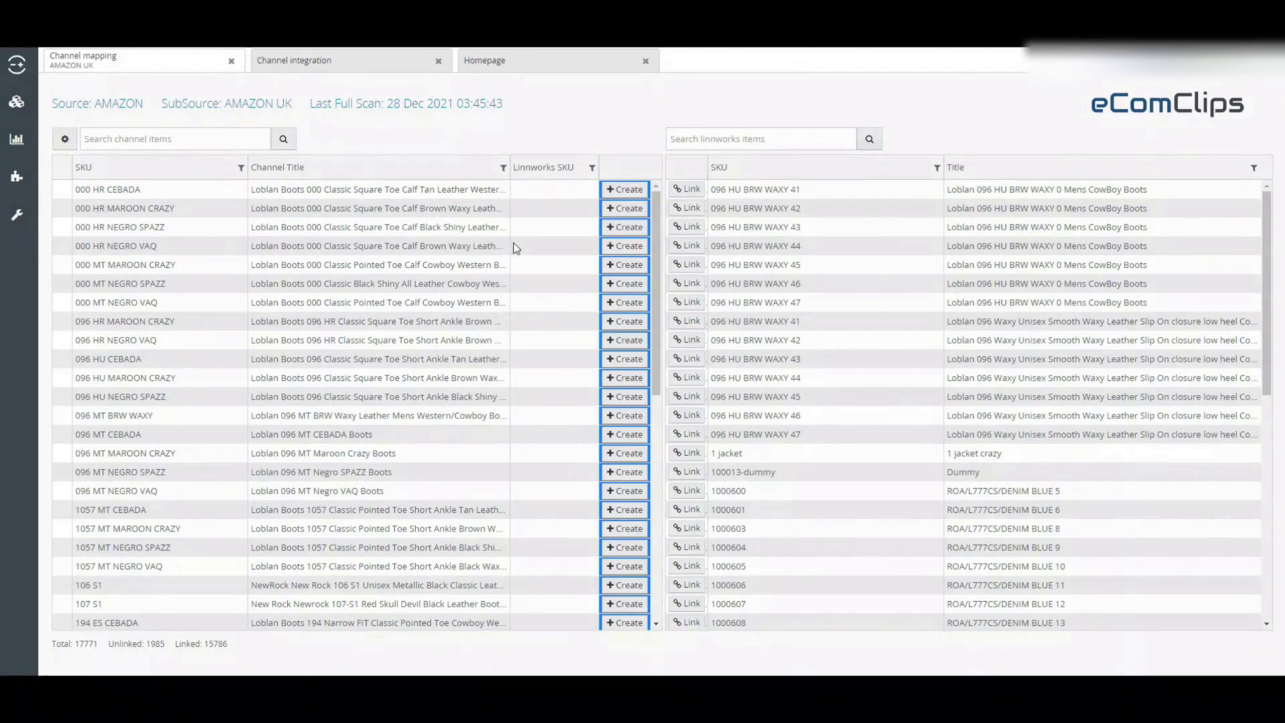
Search Linnworks items for SKU 000 HR CEBADA, find no match, and start creating it
{"action": "scroll", "coordinate": [481, 296], "scroll_direction": "down", "scroll_amount": 3}
{"action": "scroll", "coordinate": [482, 296], "scroll_direction": "up", "scroll_amount": 3}
{"action": "left_click_drag", "start_coordinate": [143, 191], "coordinate": [75, 199]}
{"action": "key", "text": "ctrl+c"}
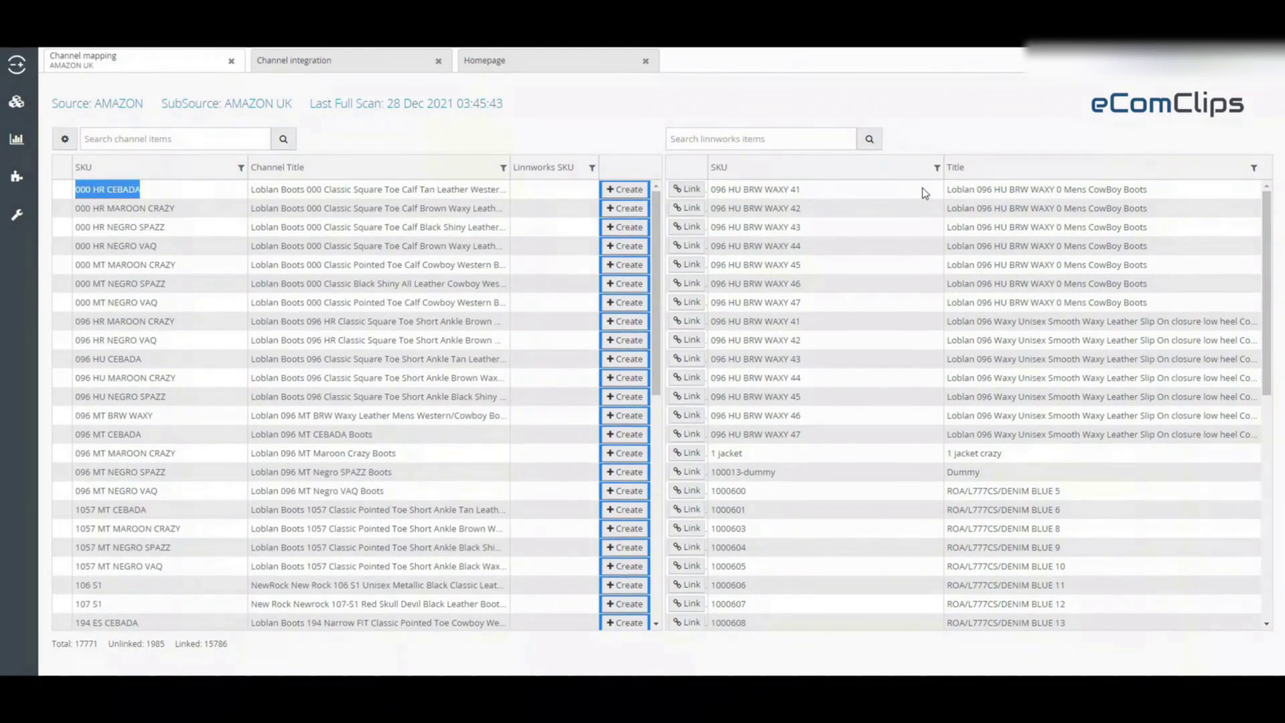
{"action": "left_click", "coordinate": [843, 140]}
{"action": "key", "text": "ctrl+v"}
{"action": "left_click", "coordinate": [868, 140]}
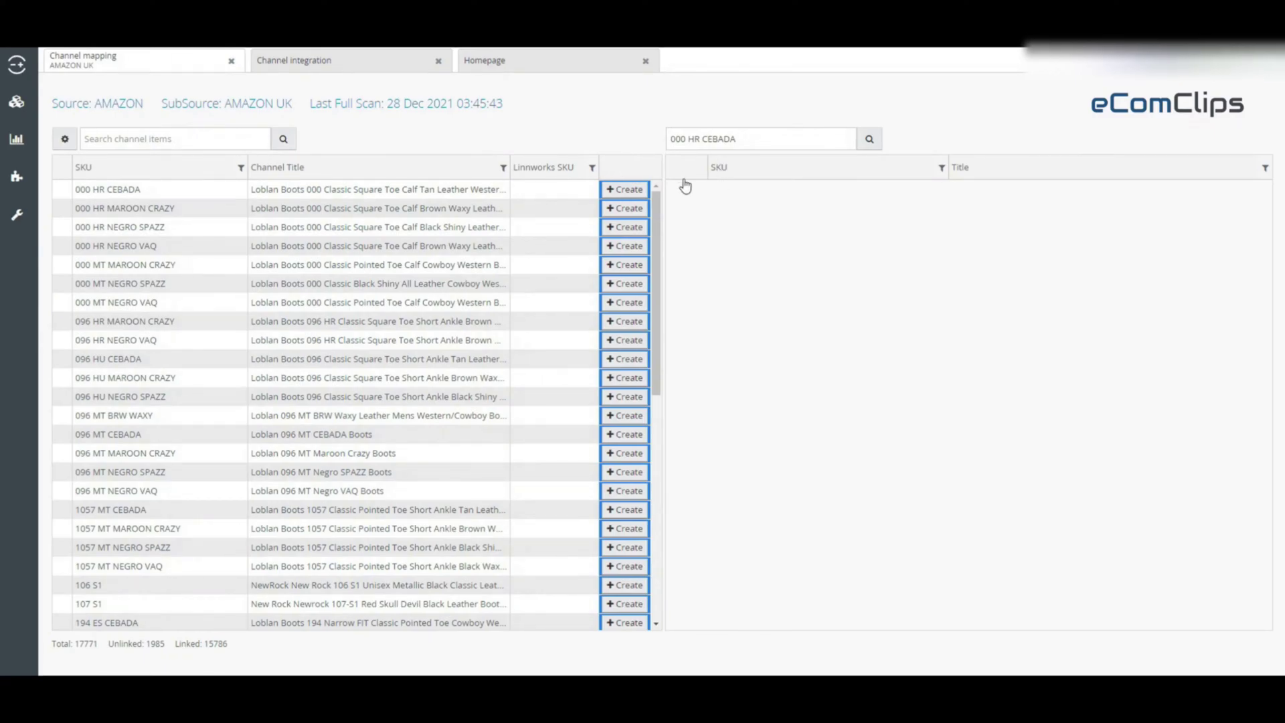
{"action": "left_click", "coordinate": [629, 191]}
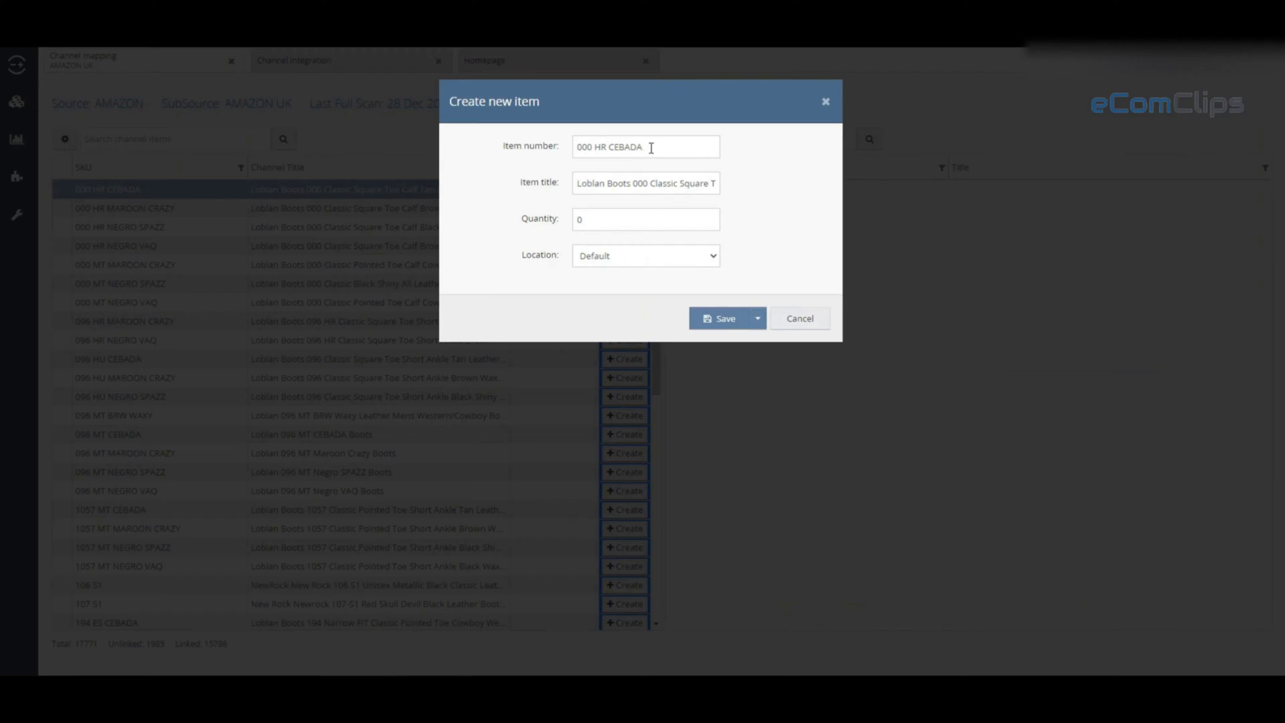
Save stock item 000 HR CEBADA with quantity 0 at Default location, then rerun the search
{"action": "left_click_drag", "start_coordinate": [650, 148], "coordinate": [765, 192]}
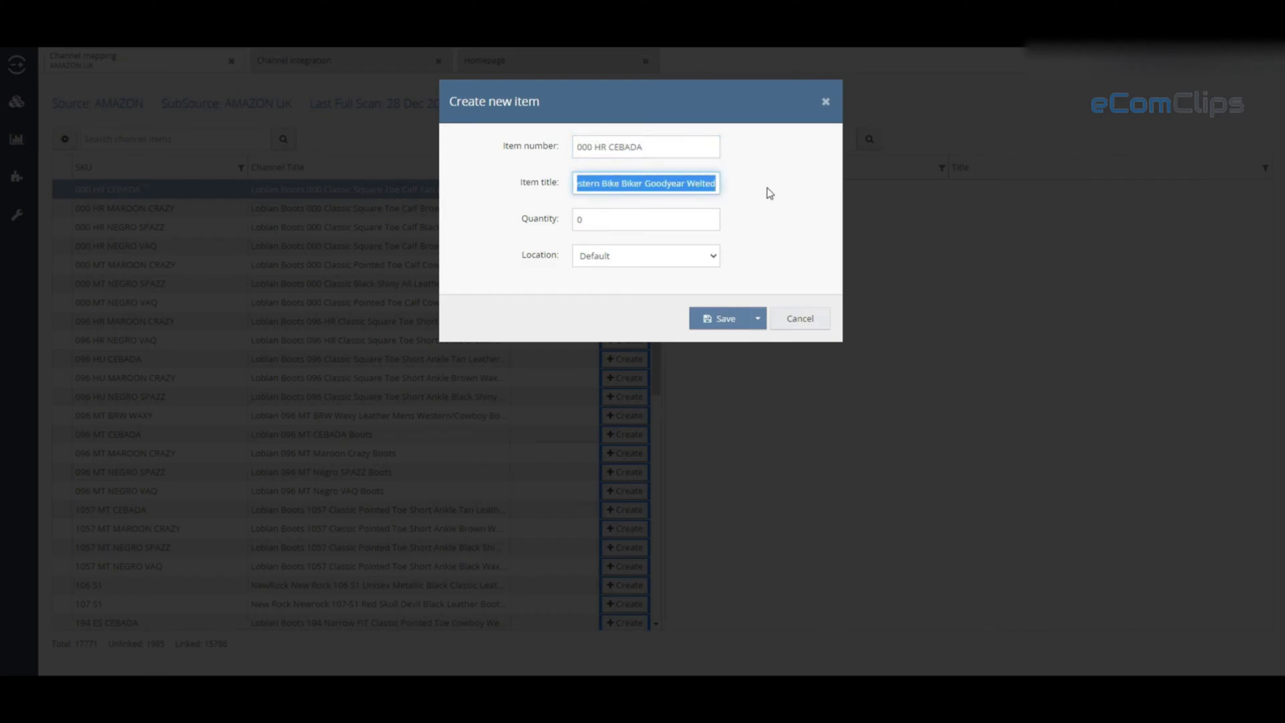
{"action": "left_click", "coordinate": [617, 222]}
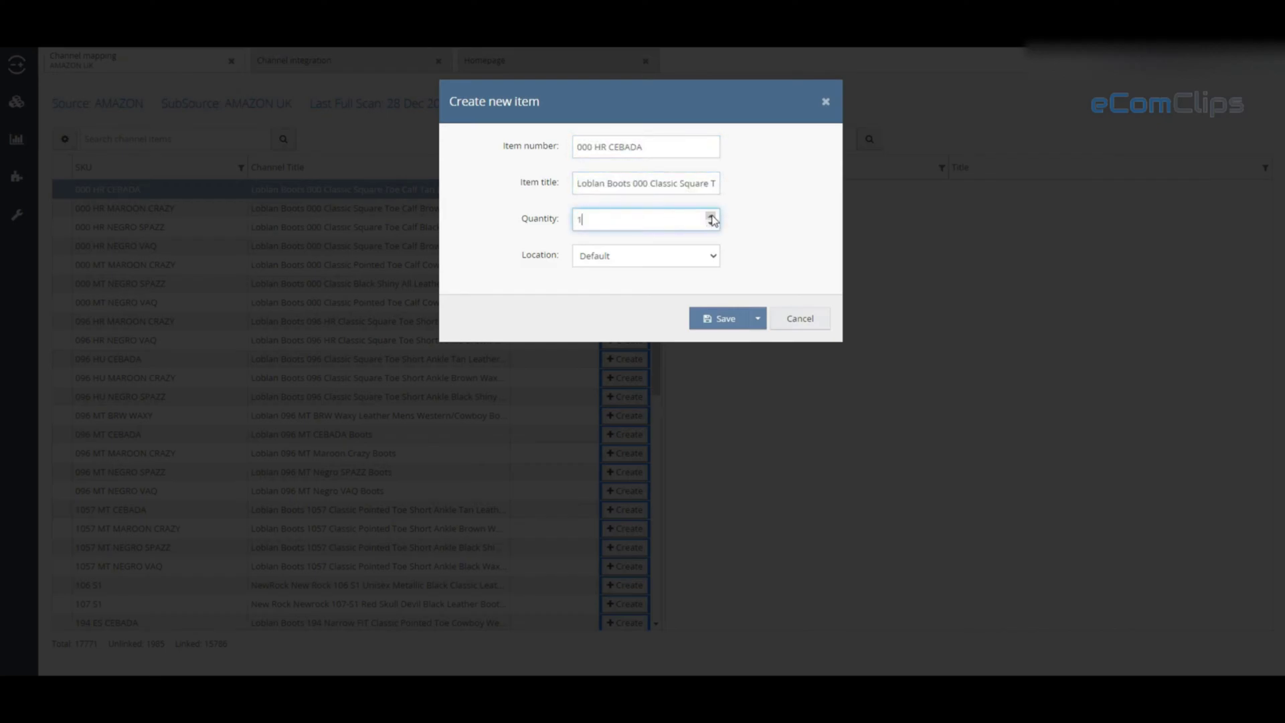
{"action": "left_click", "coordinate": [636, 262]}
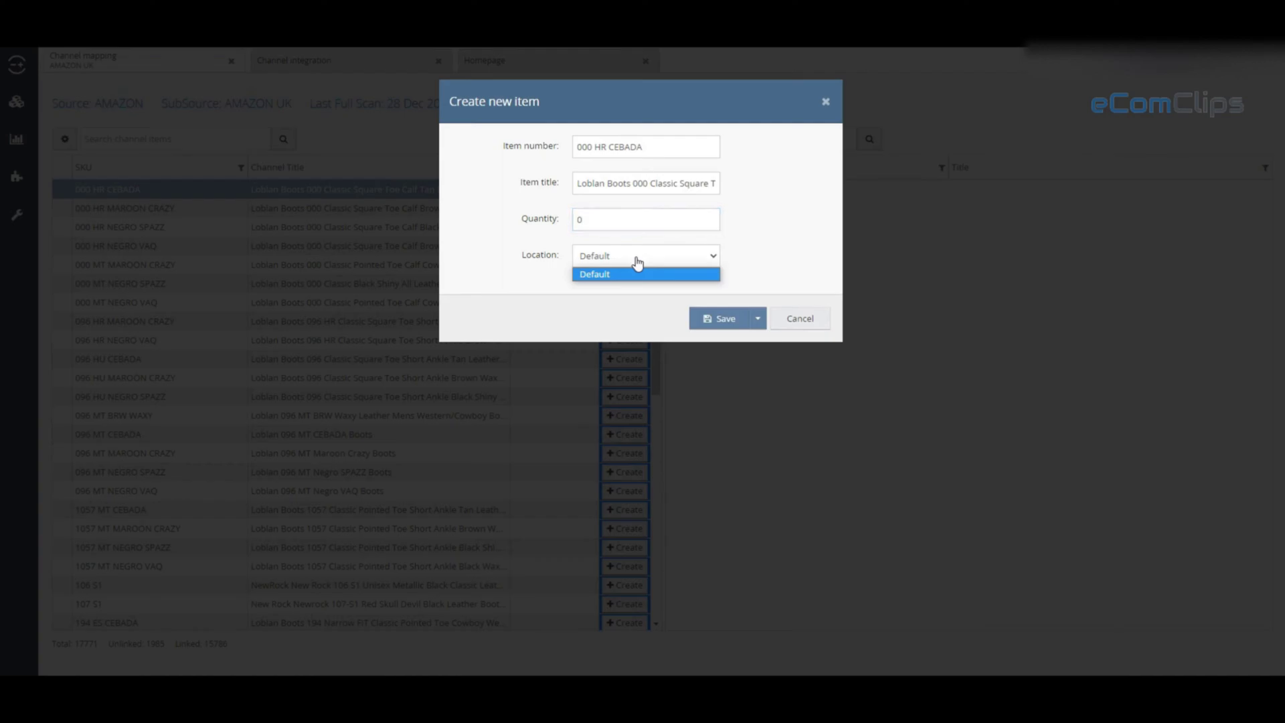
{"action": "left_click", "coordinate": [582, 272]}
{"action": "left_click", "coordinate": [718, 320]}
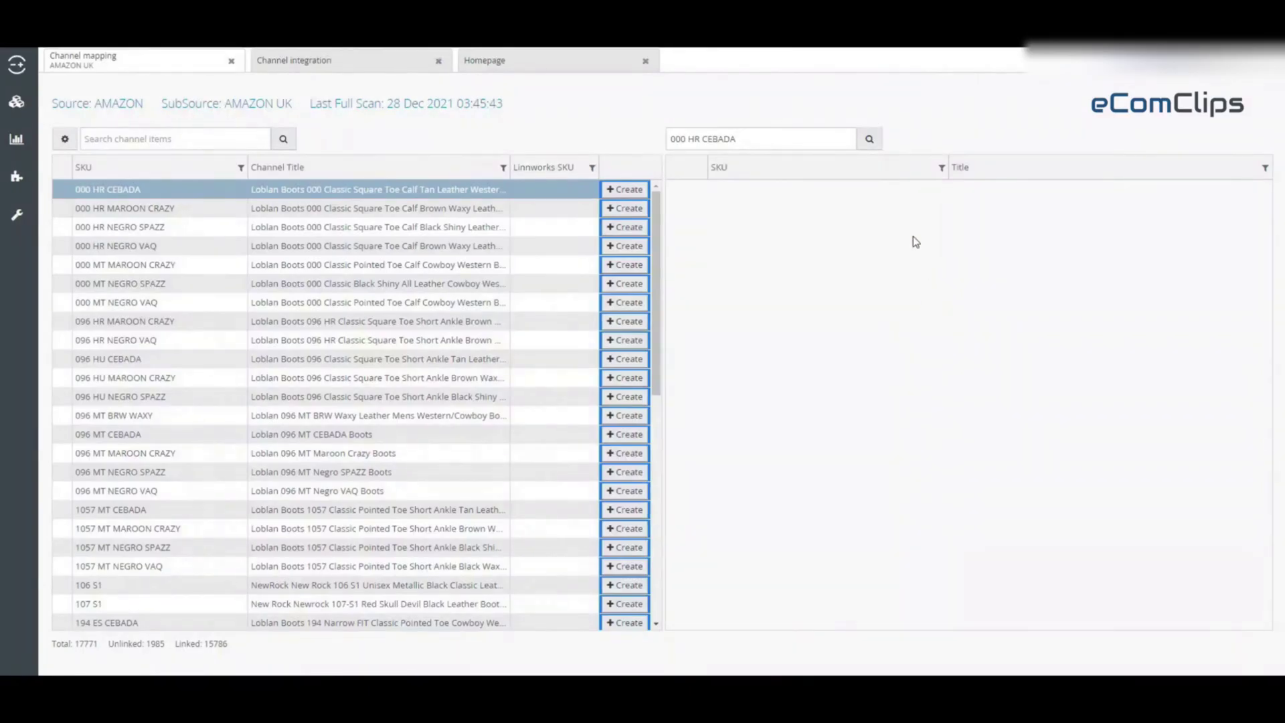
{"action": "left_click", "coordinate": [869, 138]}
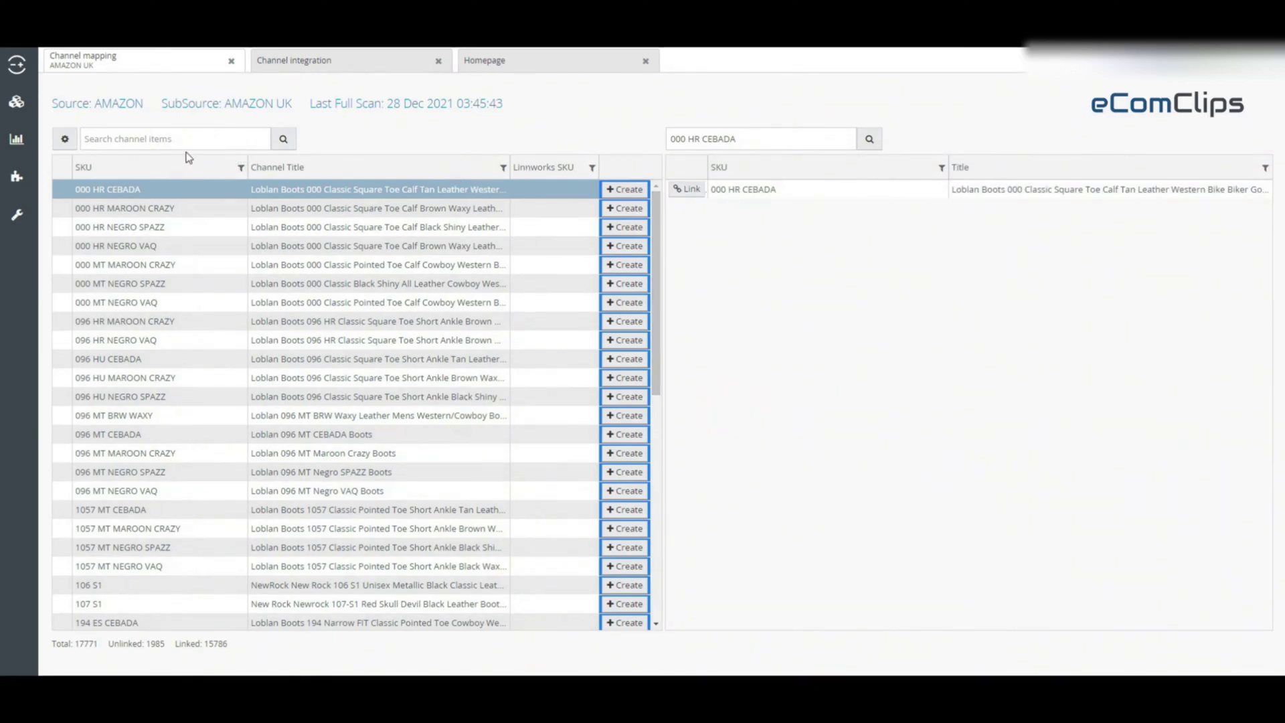
Filter the channel listings to SKU 000 HR CEBADA and select that listing
{"action": "left_click_drag", "start_coordinate": [159, 190], "coordinate": [78, 192]}
{"action": "key", "text": "ctrl+c"}
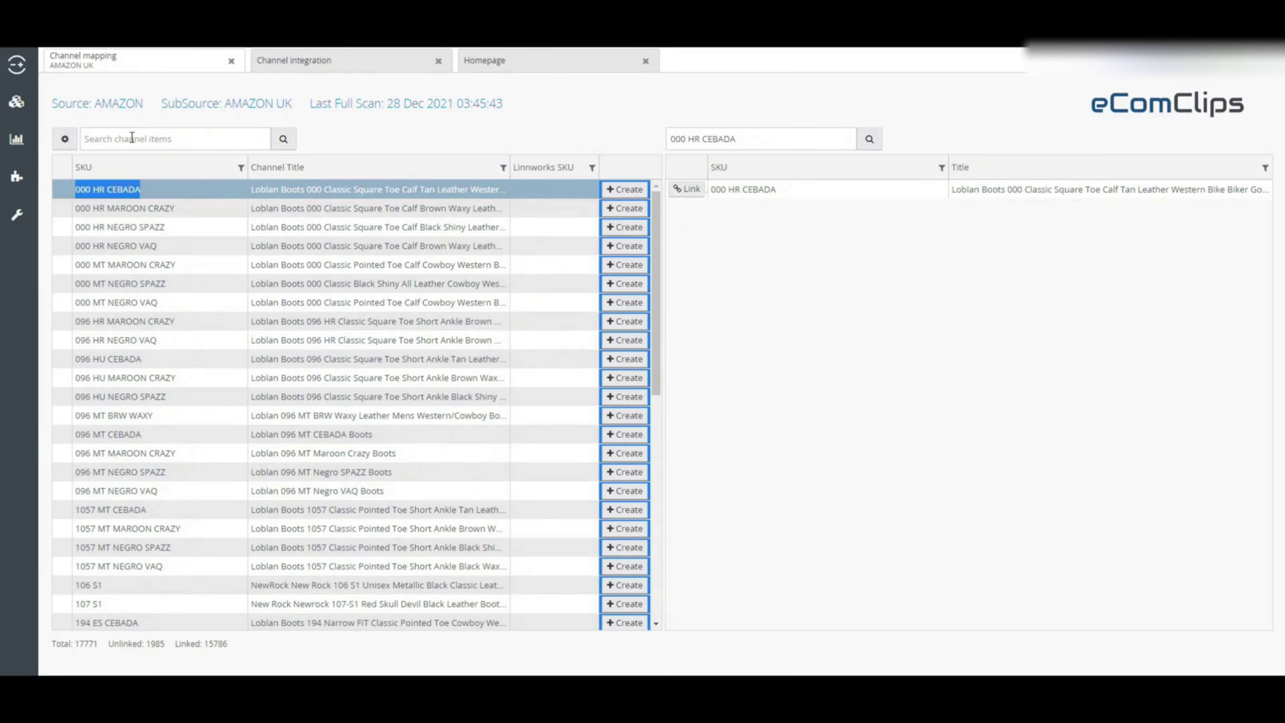
{"action": "left_click", "coordinate": [83, 138]}
{"action": "key", "text": "ctrl+v"}
{"action": "left_click", "coordinate": [282, 140]}
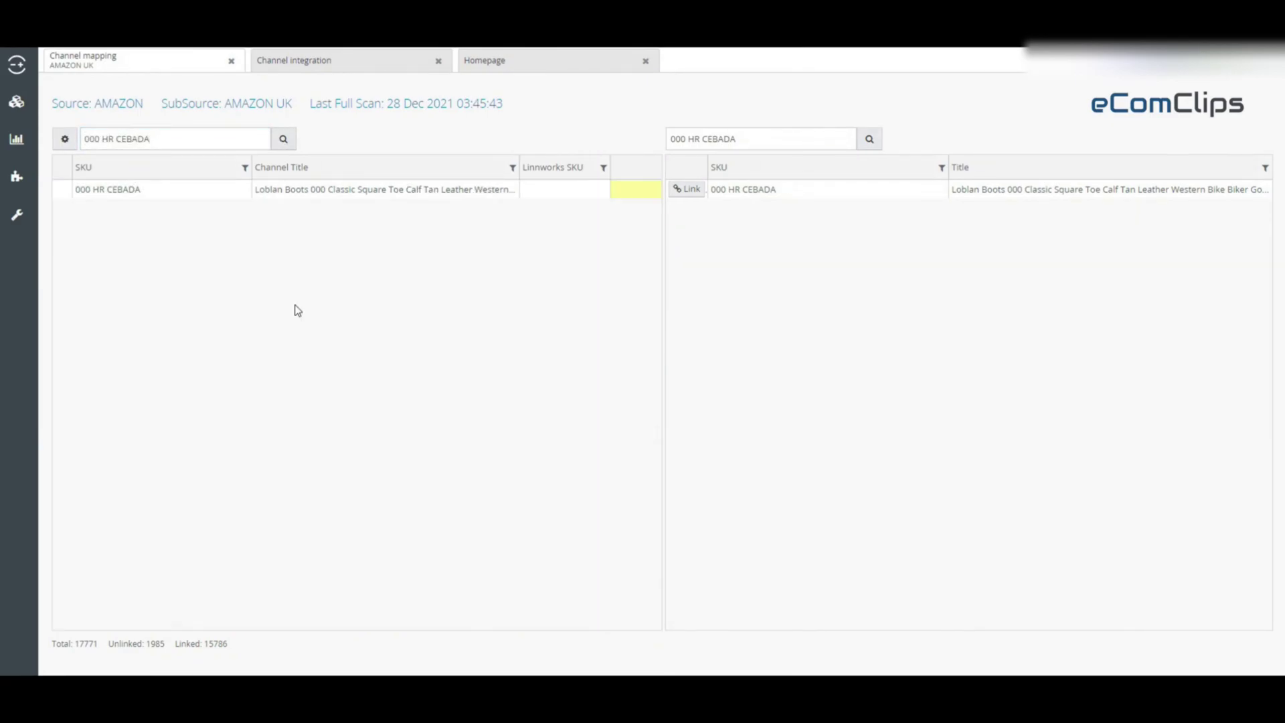
{"action": "left_click", "coordinate": [180, 195]}
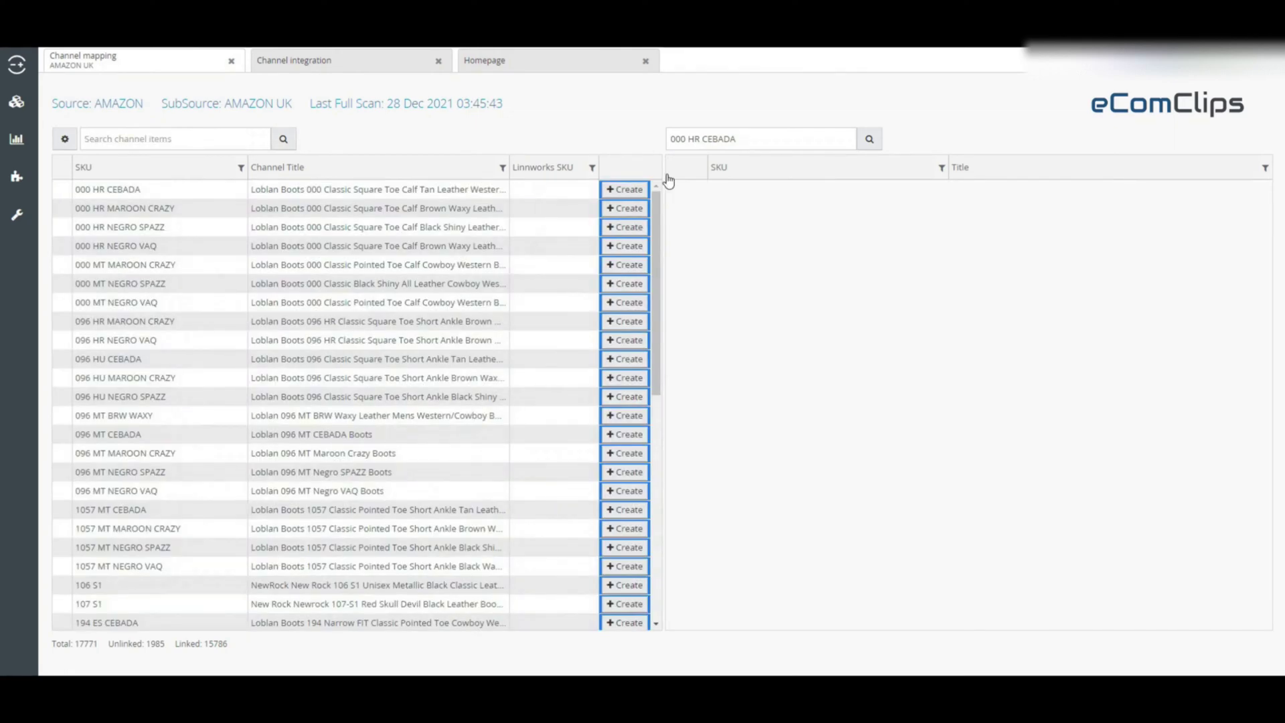
Create a stock item for the listing using Save & Edit
{"action": "left_click", "coordinate": [624, 189]}
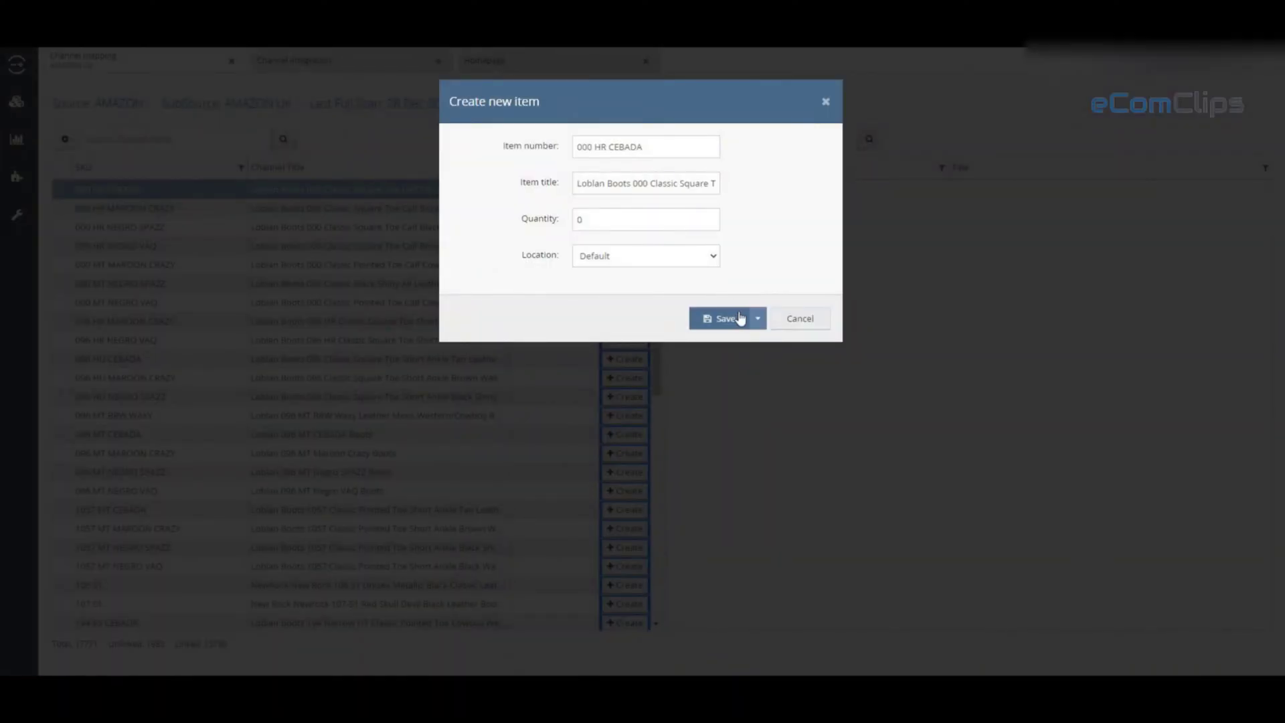
{"action": "left_click", "coordinate": [756, 324]}
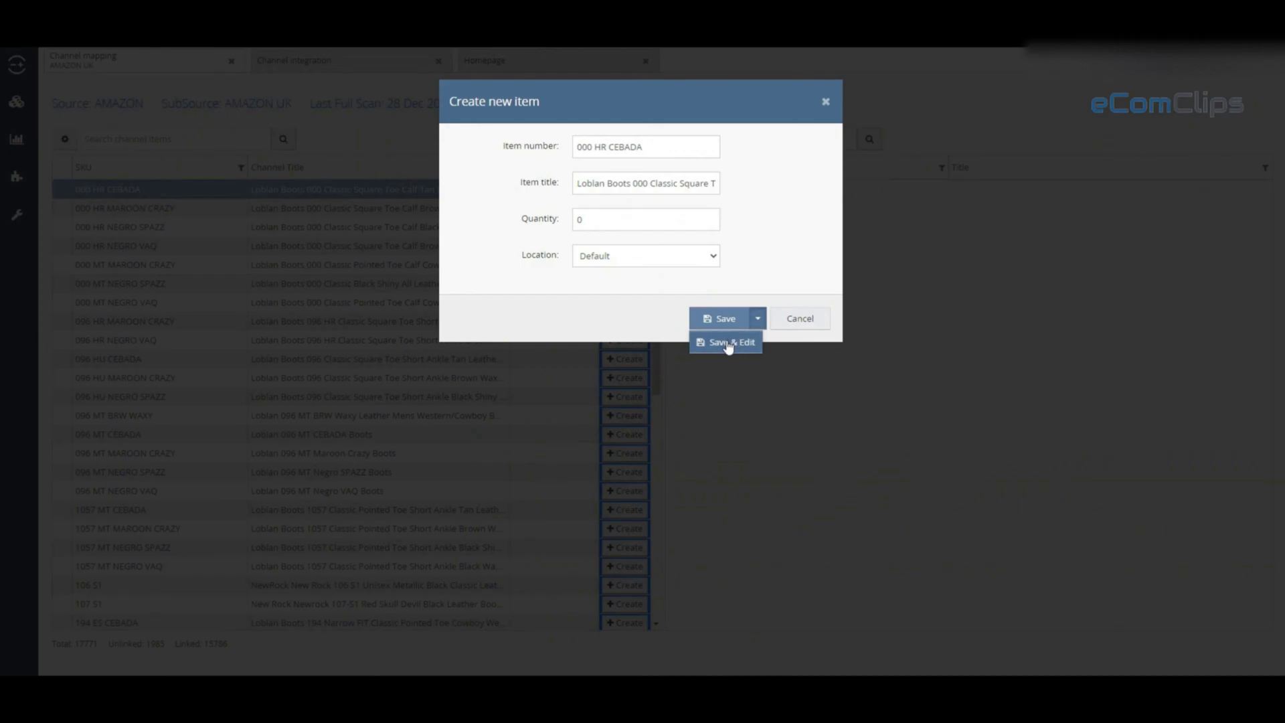
{"action": "left_click", "coordinate": [728, 343]}
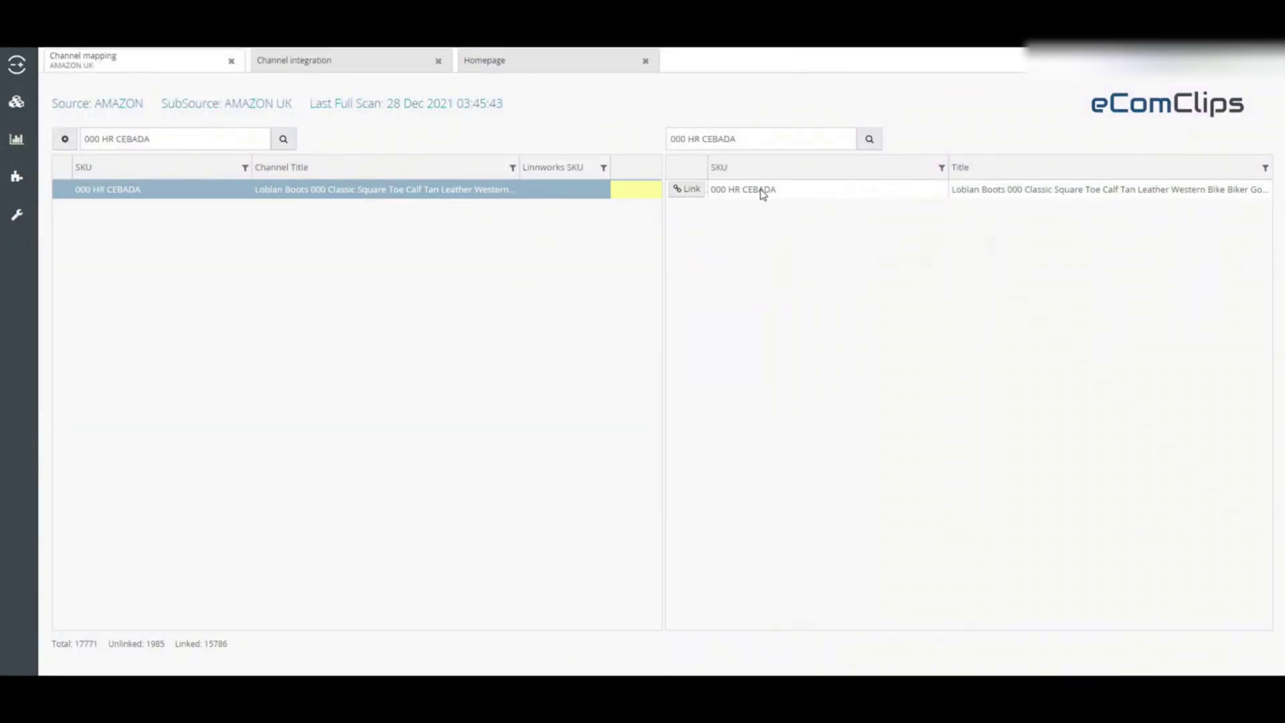